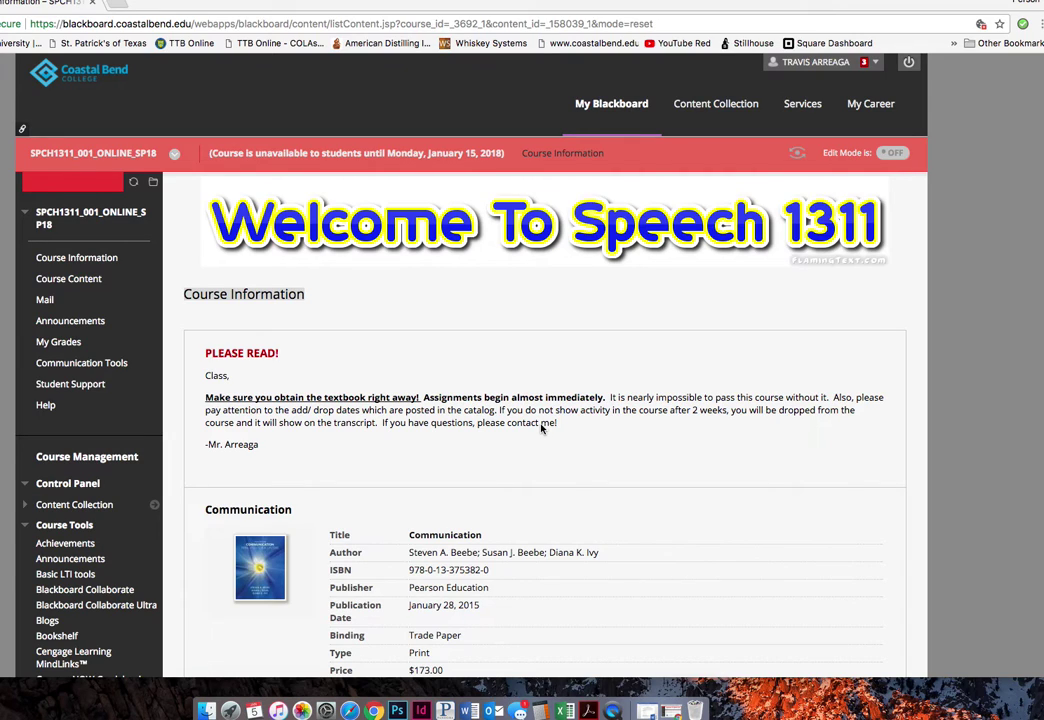
Step: Review the Course Information page, from the welcome notice and textbook details to the syllabus and course calendar entries
scroll(541, 428, "down", 4)
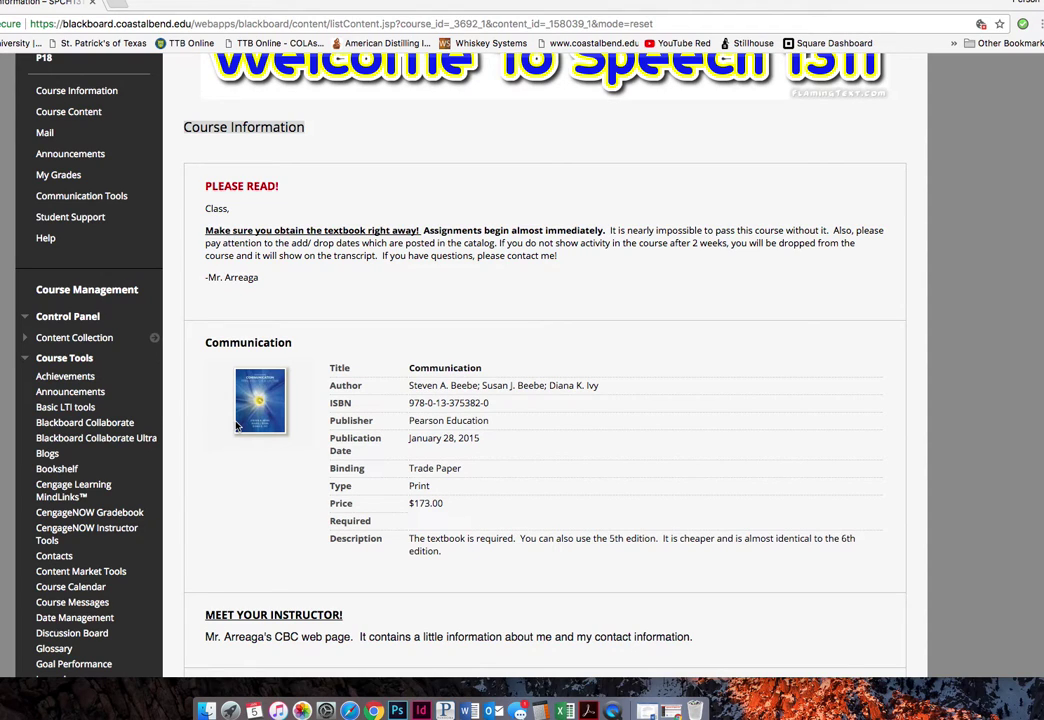
scroll(242, 482, "down", 3)
scroll(242, 482, "up", 6)
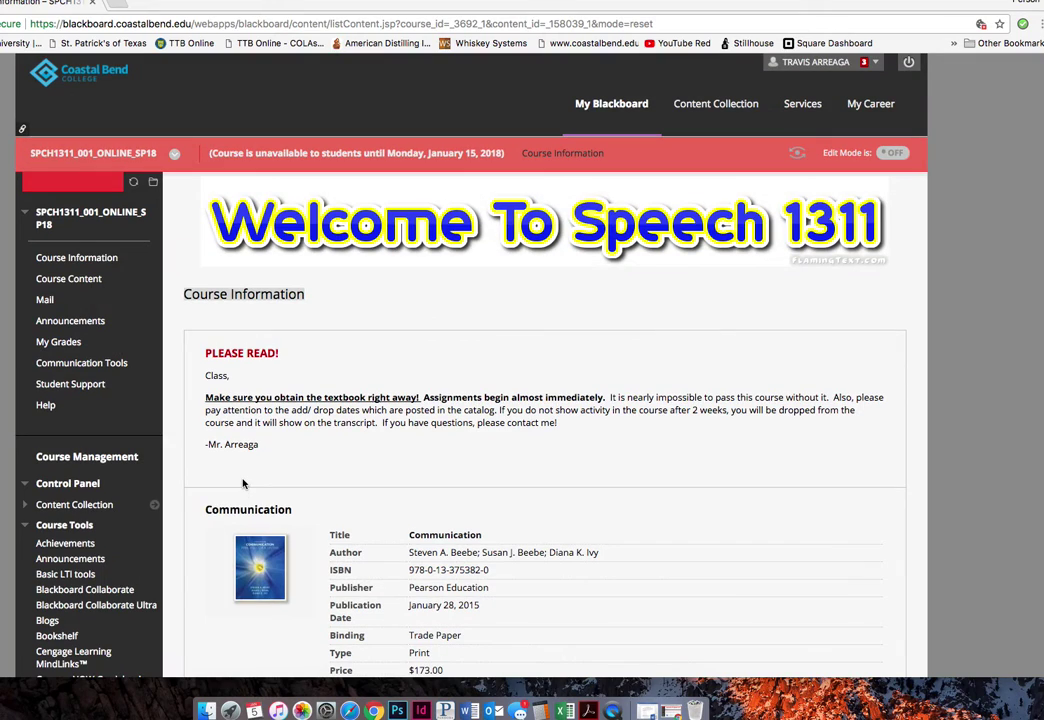
scroll(242, 482, "down", 10)
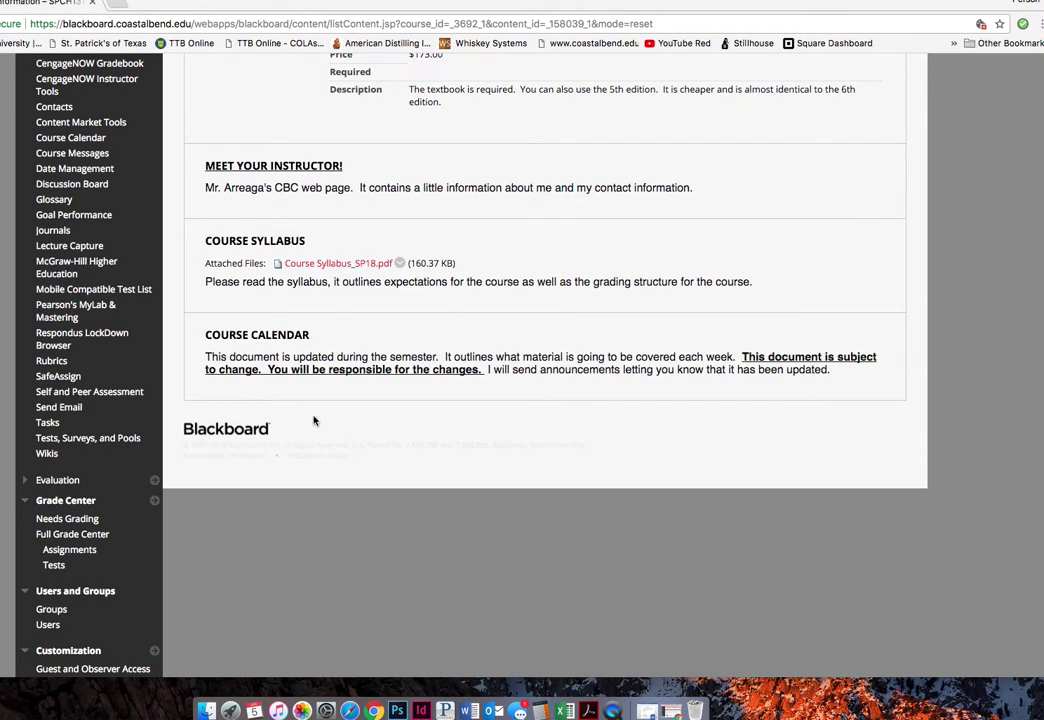
scroll(313, 420, "up", 15)
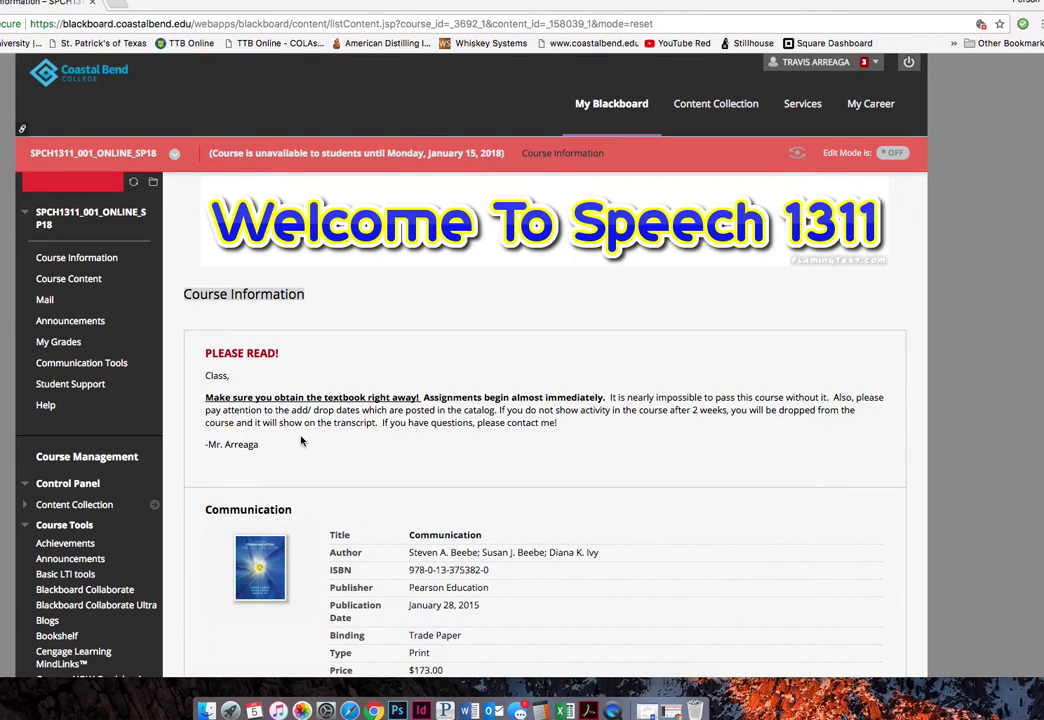
Step: Open the Helpful Information folder in Course Content and look through all of its resource links
left_click(86, 281)
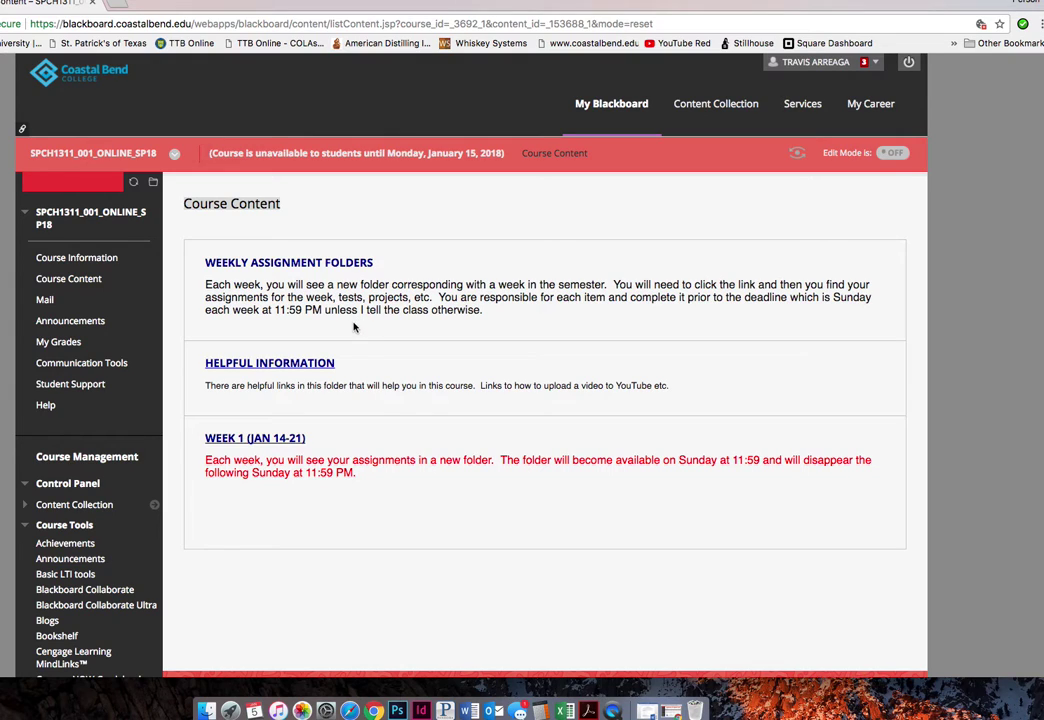
left_click(298, 362)
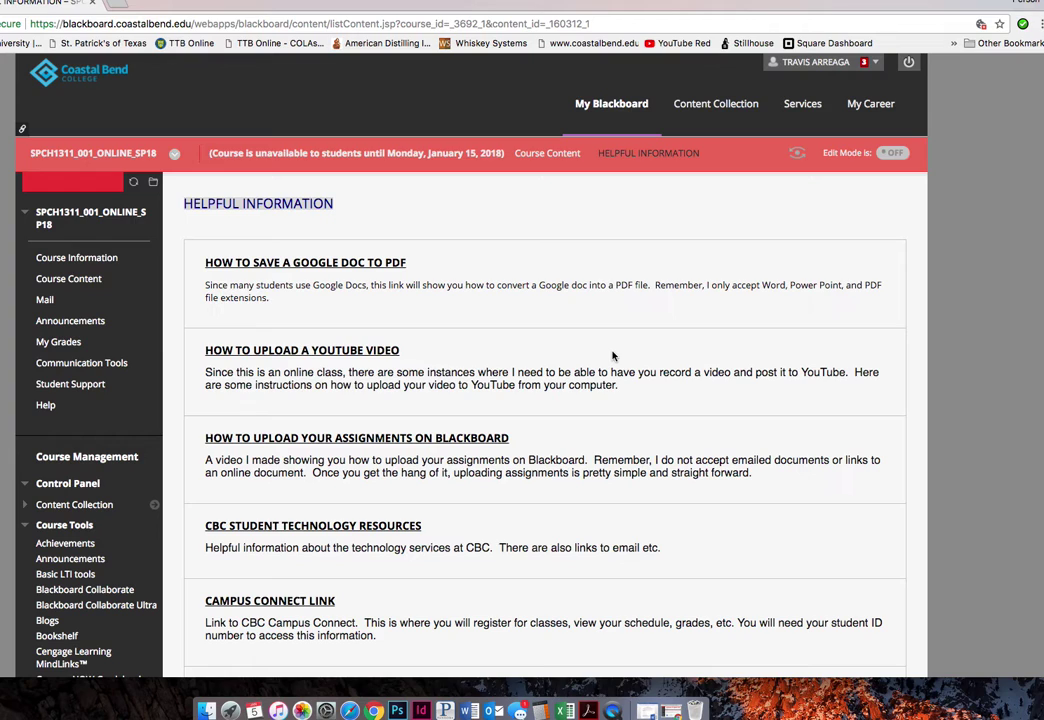
scroll(613, 356, "down", 3)
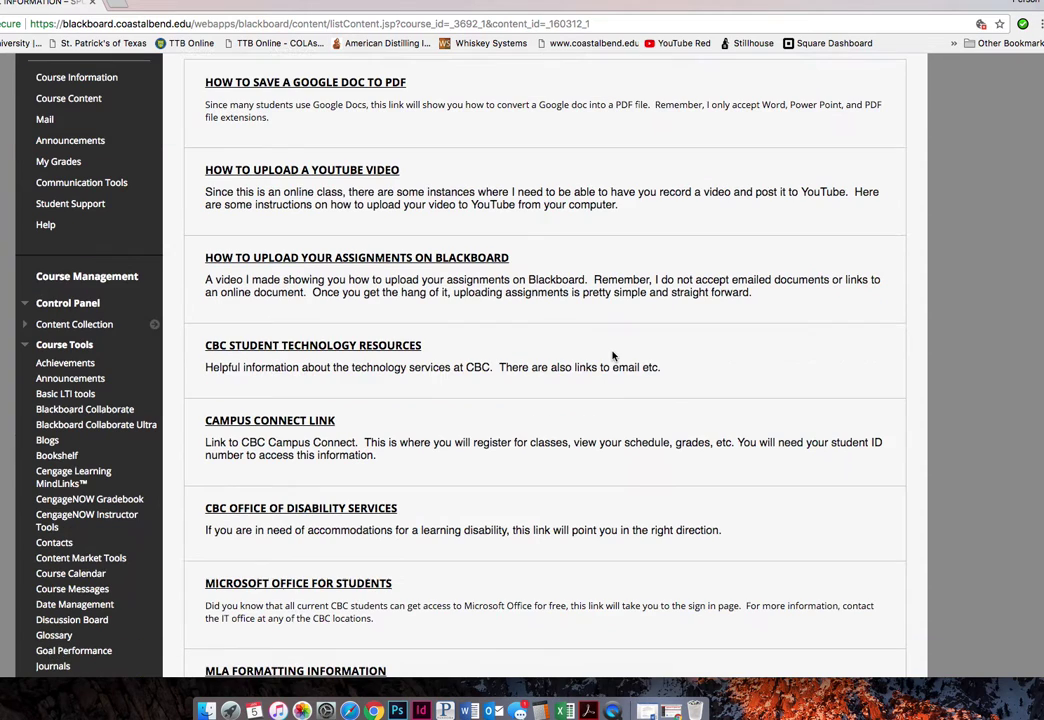
scroll(613, 356, "up", 3)
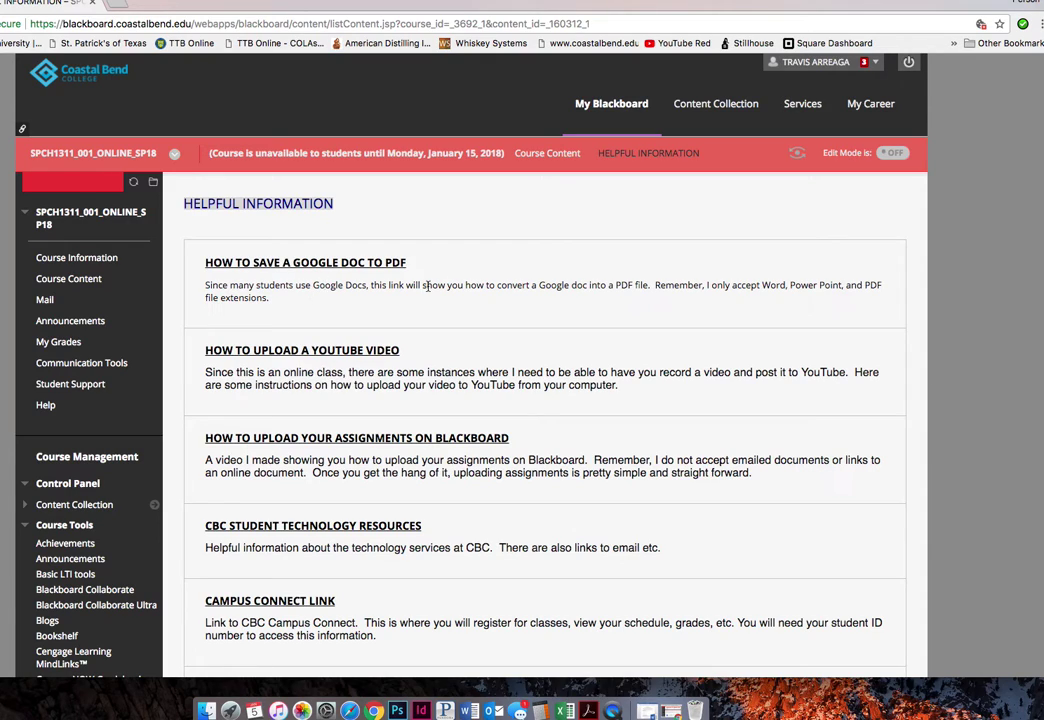
scroll(399, 388, "down", 1)
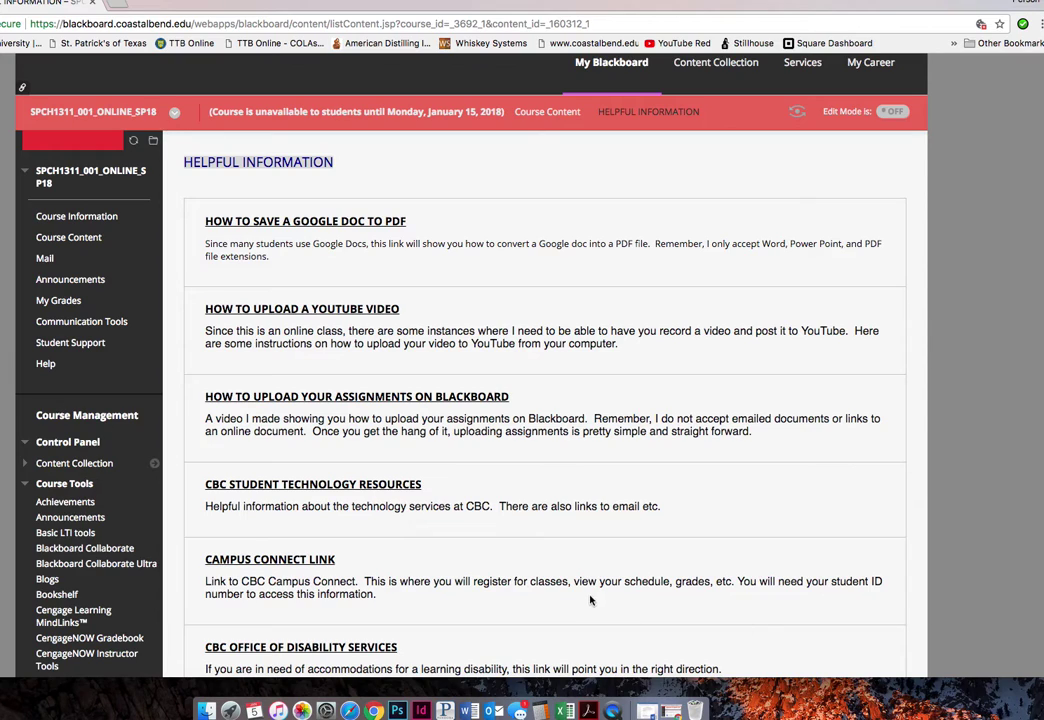
scroll(590, 600, "down", 5)
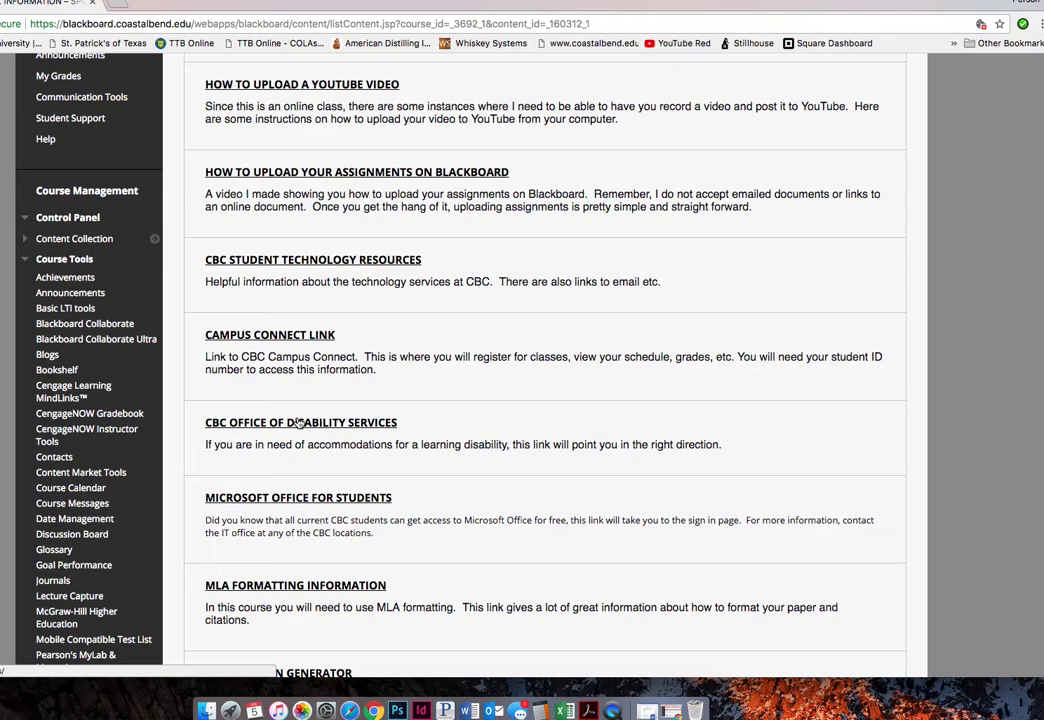
scroll(300, 423, "down", 4)
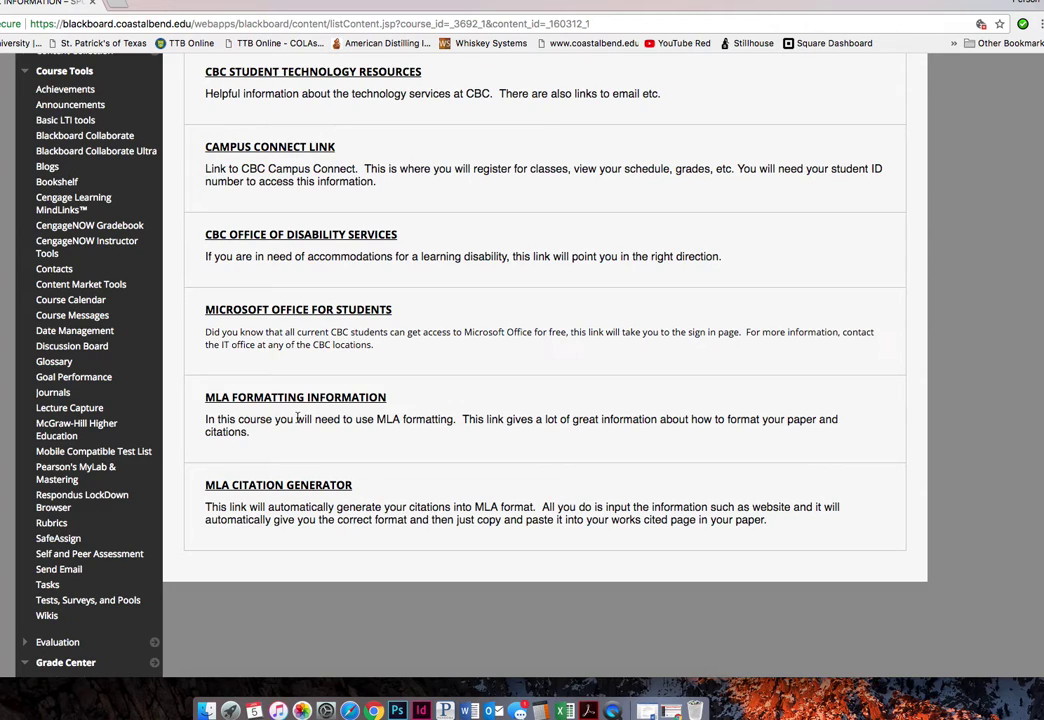
scroll(297, 418, "up", 10)
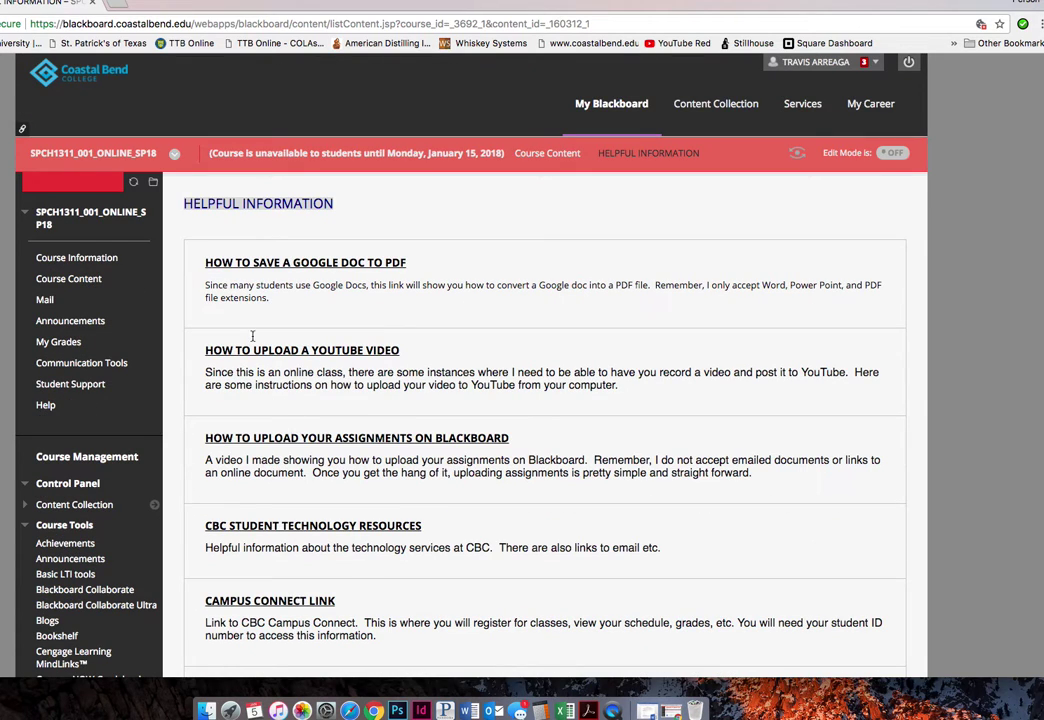
Step: Return to Course Content and open the WEEK 1 (JAN 14-21) folder to review its assignments
left_click(76, 283)
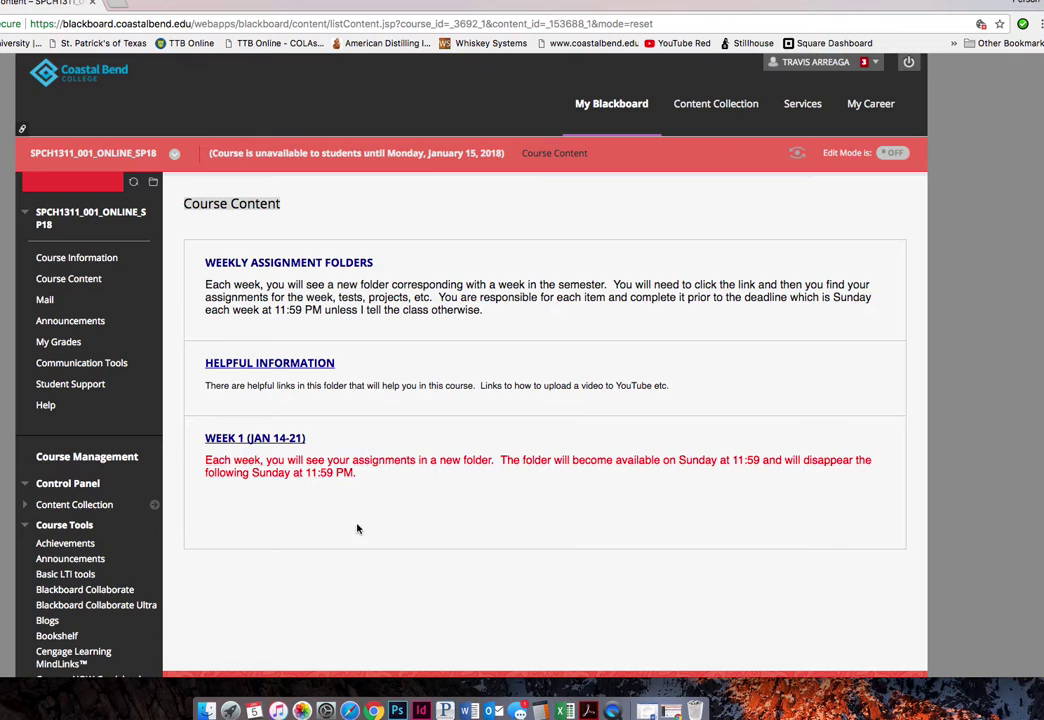
scroll(357, 527, "down", 3)
scroll(360, 527, "up", 1)
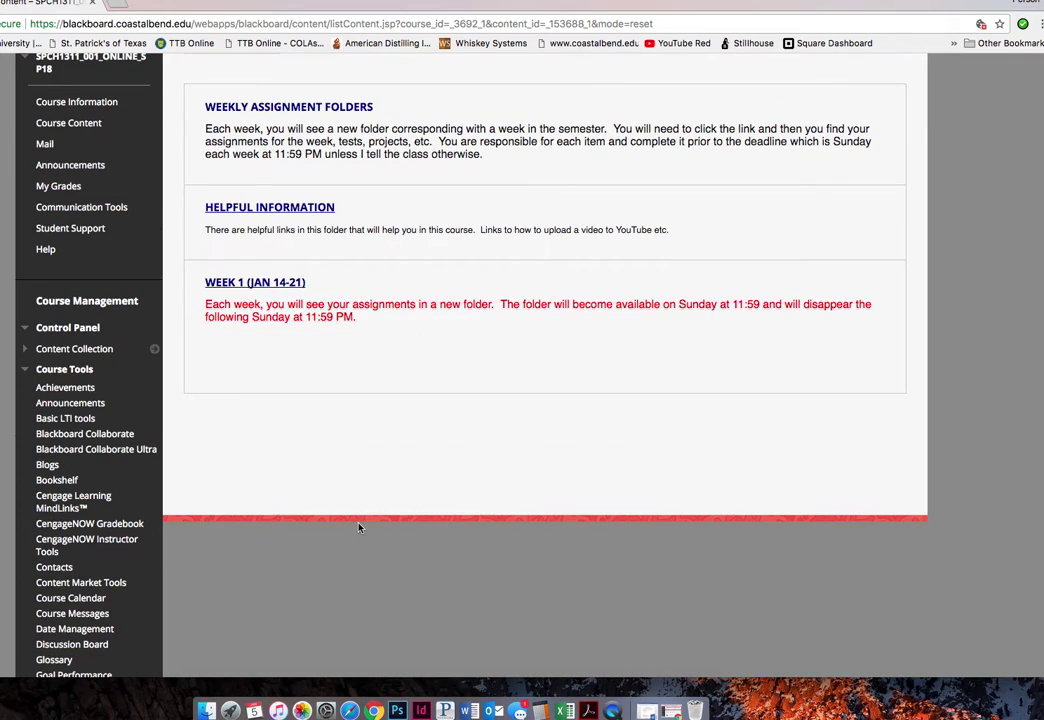
left_click(262, 287)
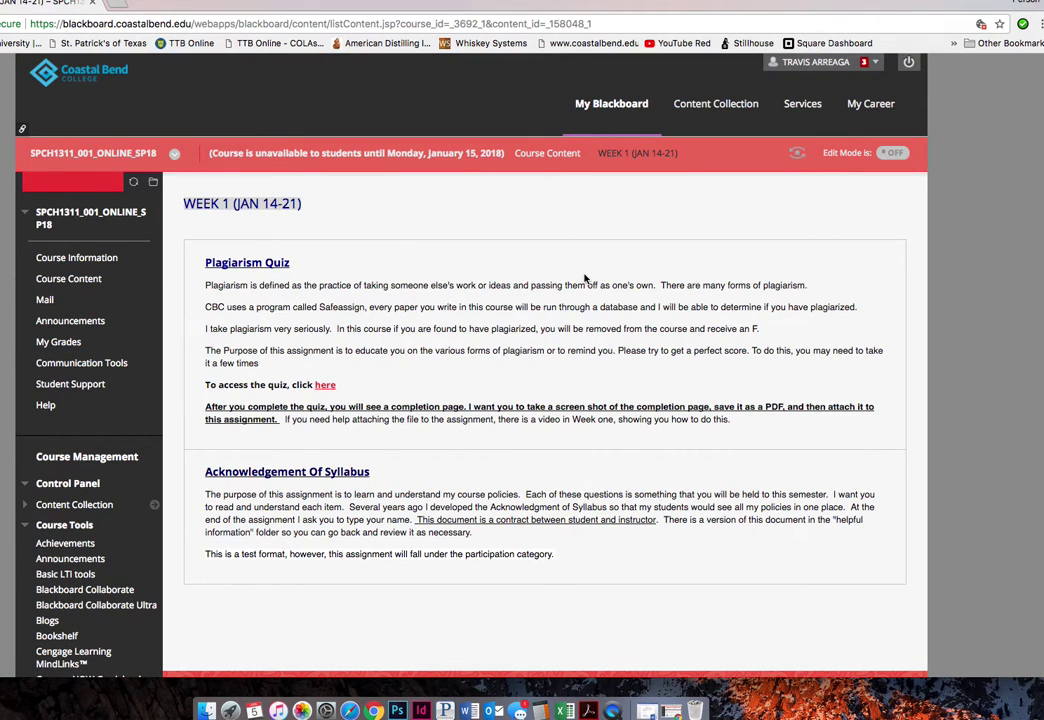
scroll(600, 276, "down", 1)
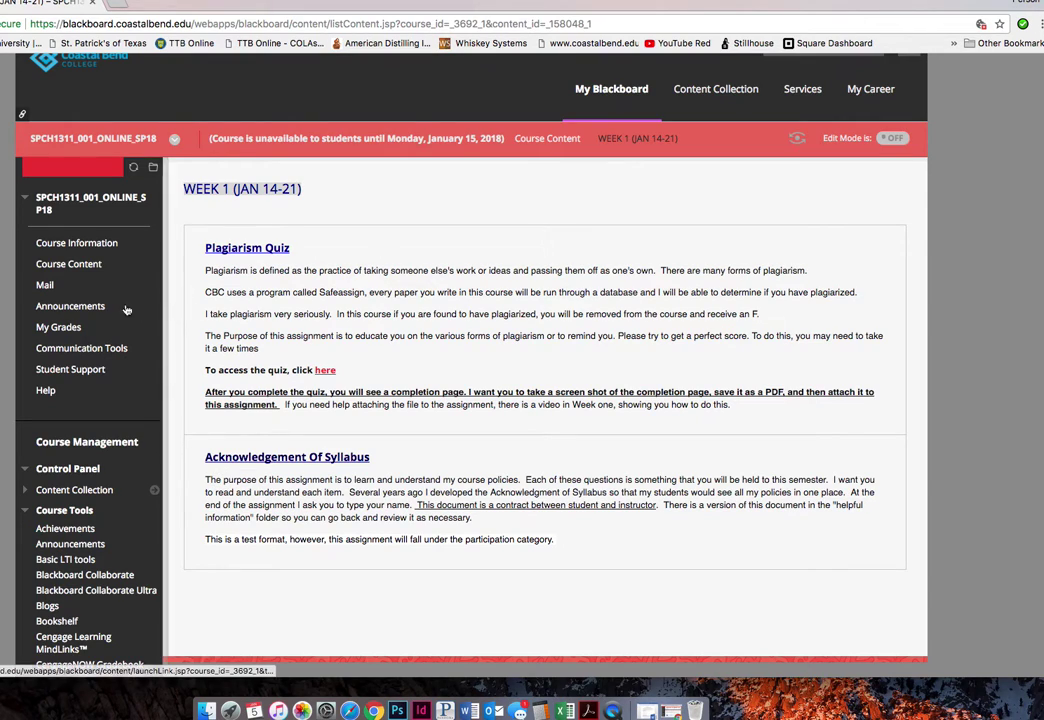
Step: Go back to Course Content, then view the course's Mail and Announcements pages
left_click(80, 264)
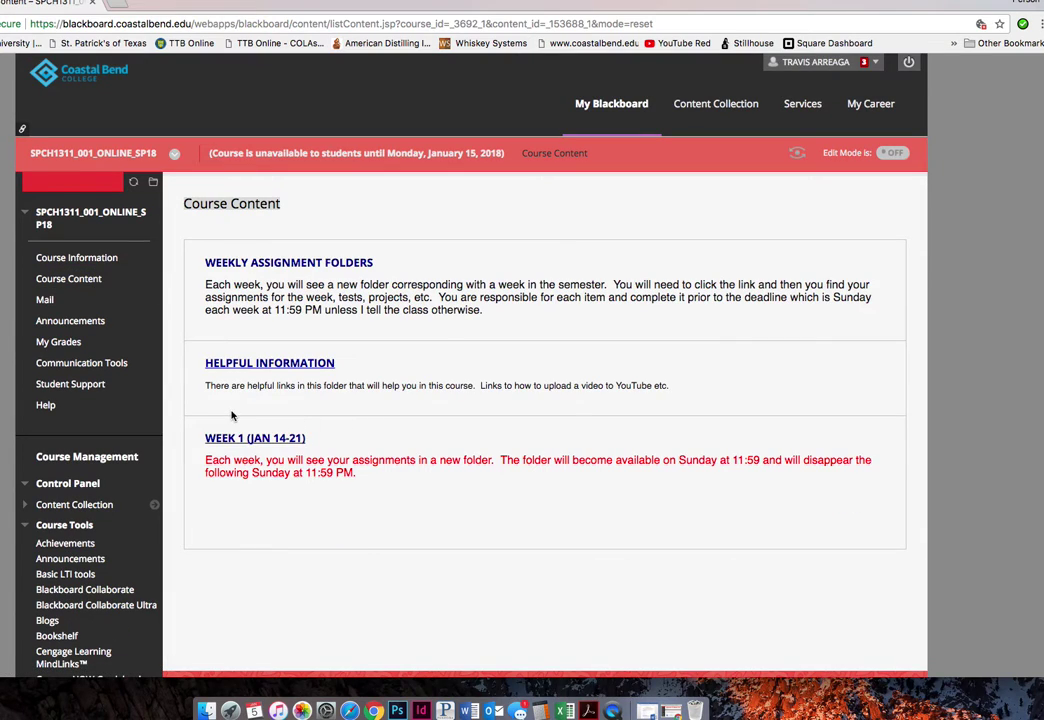
left_click(45, 300)
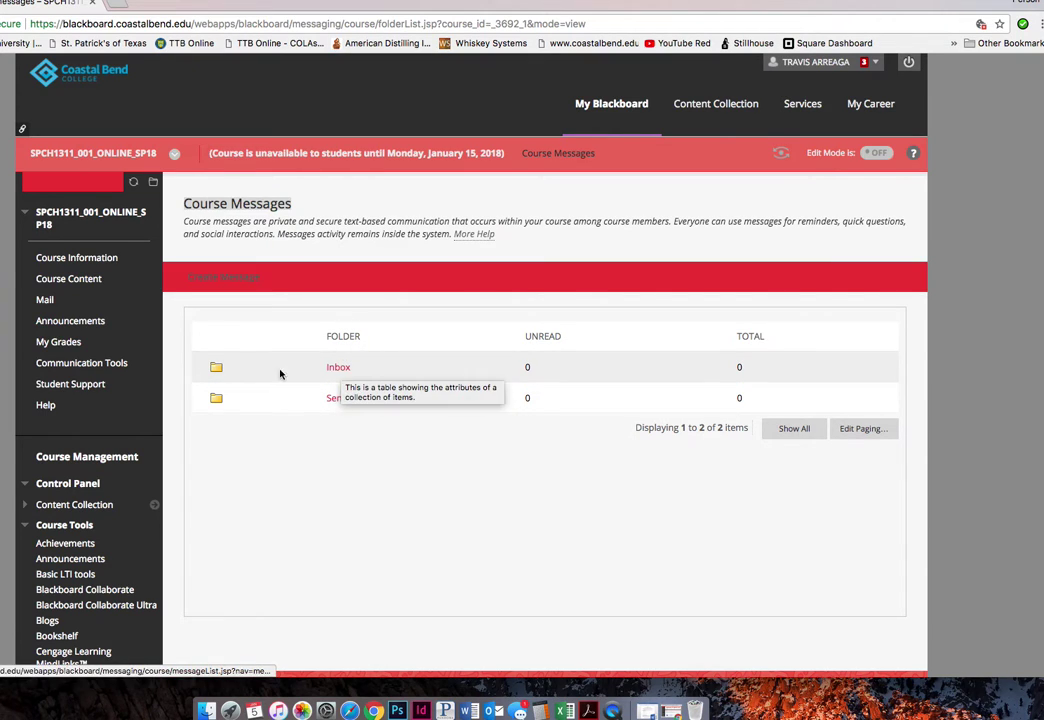
left_click(66, 321)
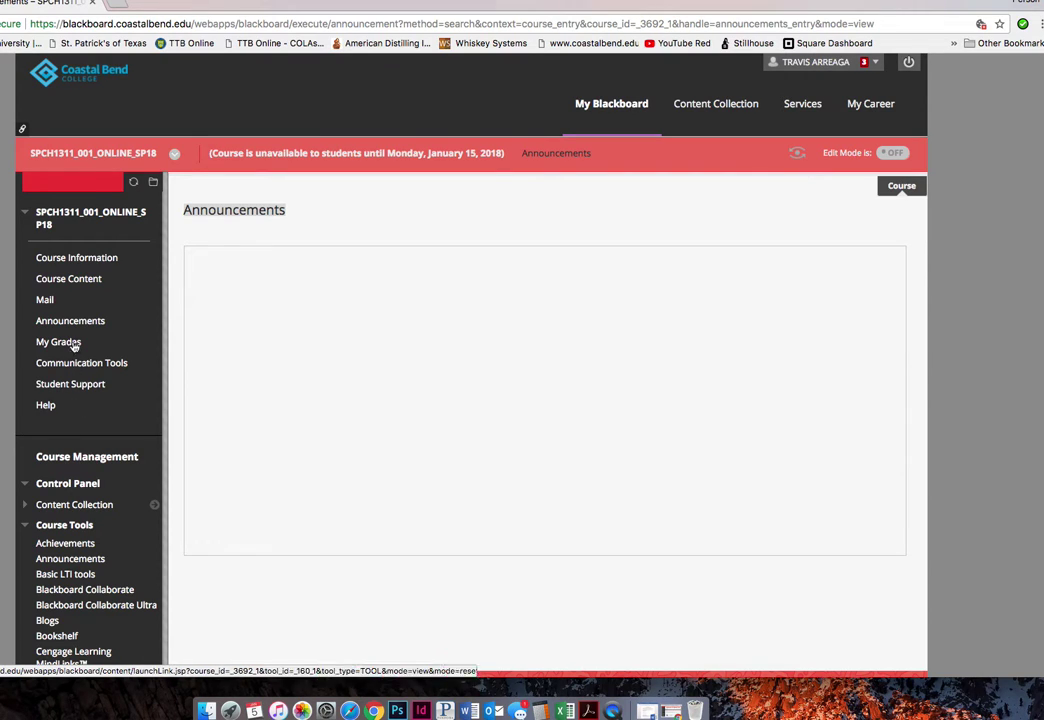
Step: Turn on Edit Mode from the Week 1 folder and open the WEEK 3 (JAN 28- FEB 04) folder in Course Content
left_click(87, 278)
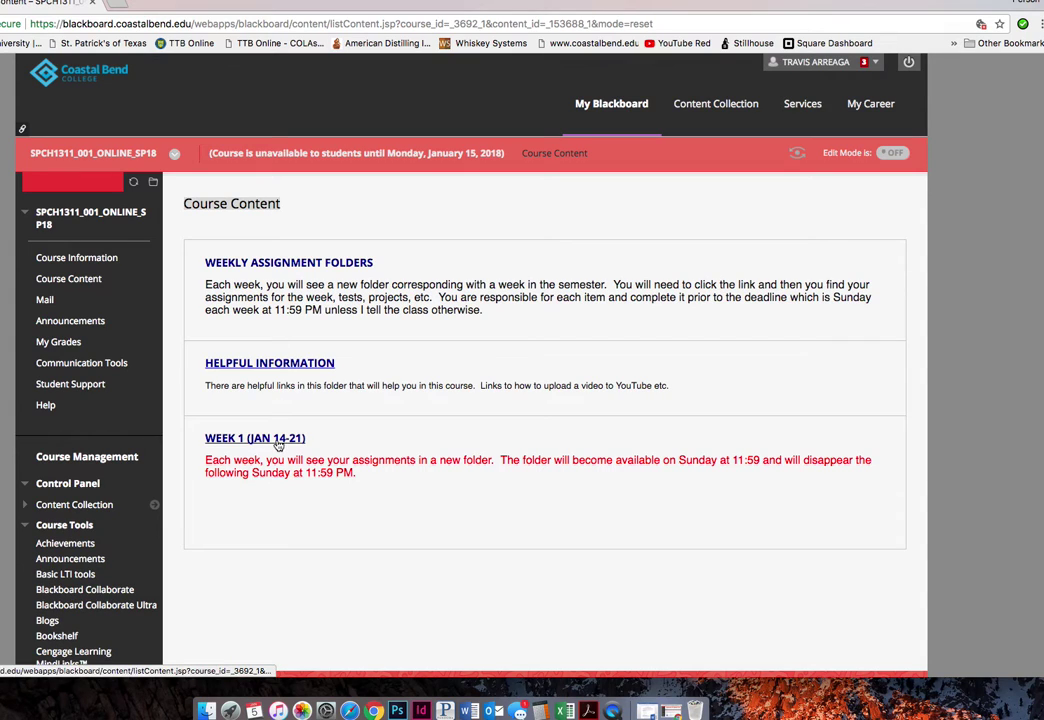
left_click(278, 440)
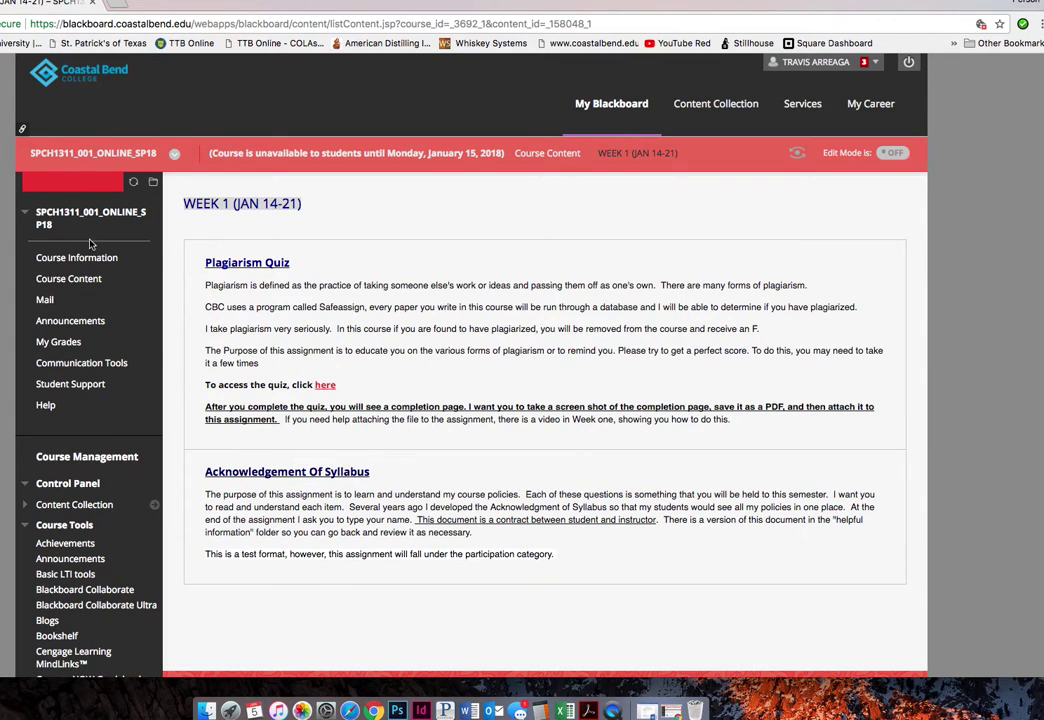
left_click(892, 153)
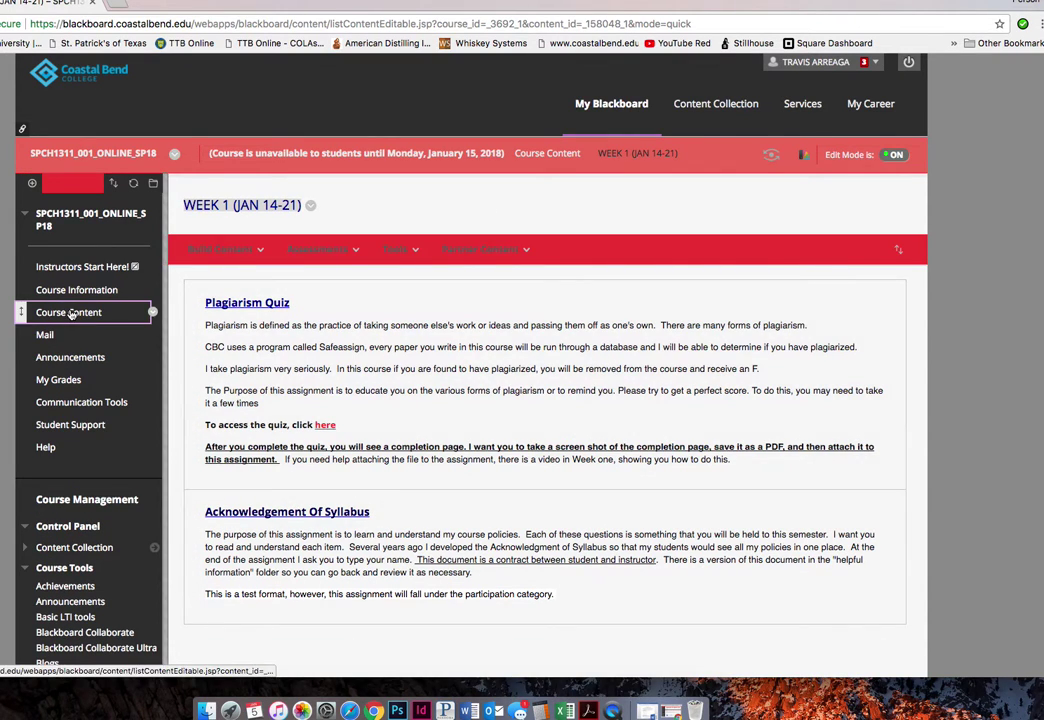
left_click(68, 312)
scroll(490, 445, "down", 2)
scroll(482, 443, "down", 5)
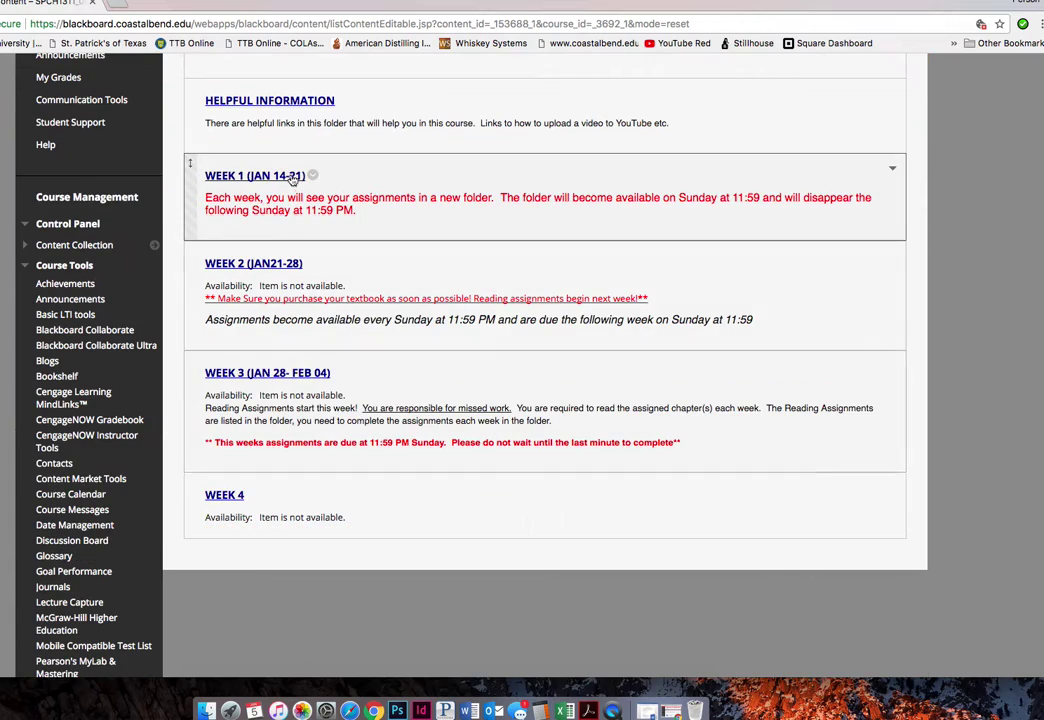
left_click(231, 376)
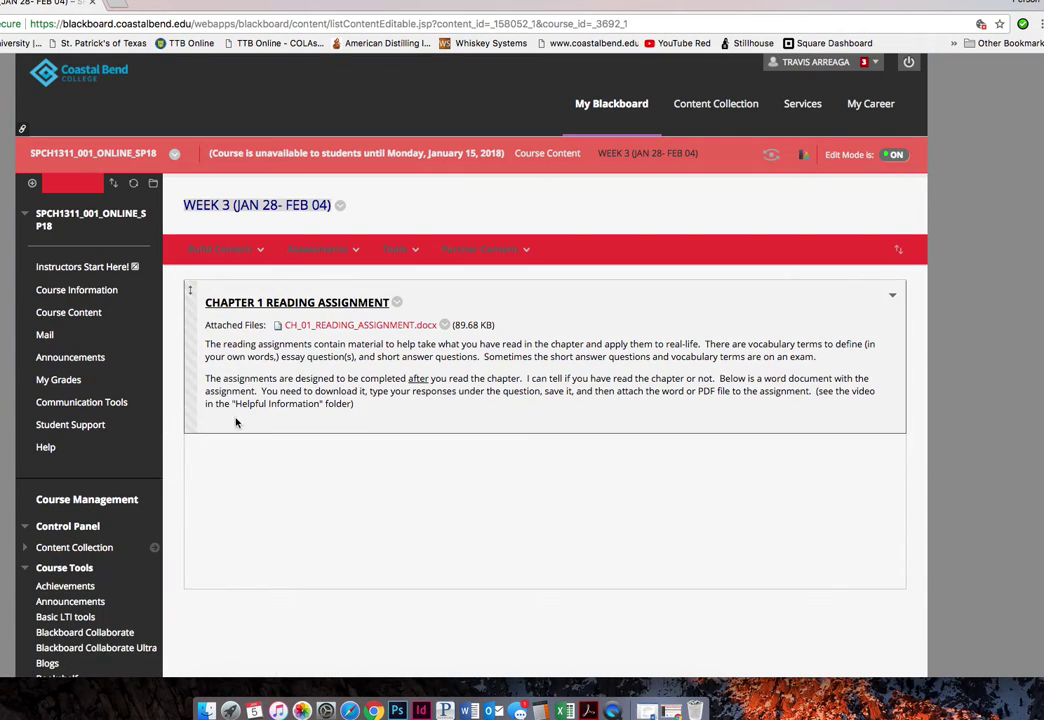
Step: Open the CHAPTER 1 READING ASSIGNMENT upload preview and review its instructions and submission section
left_click(309, 305)
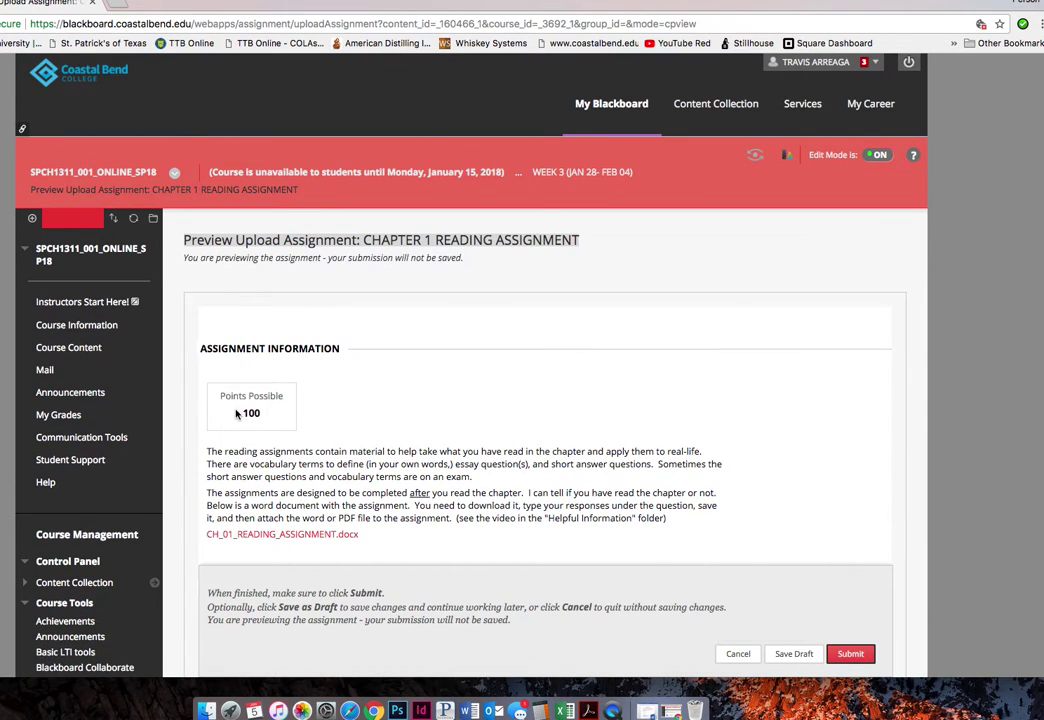
scroll(252, 405, "down", 3)
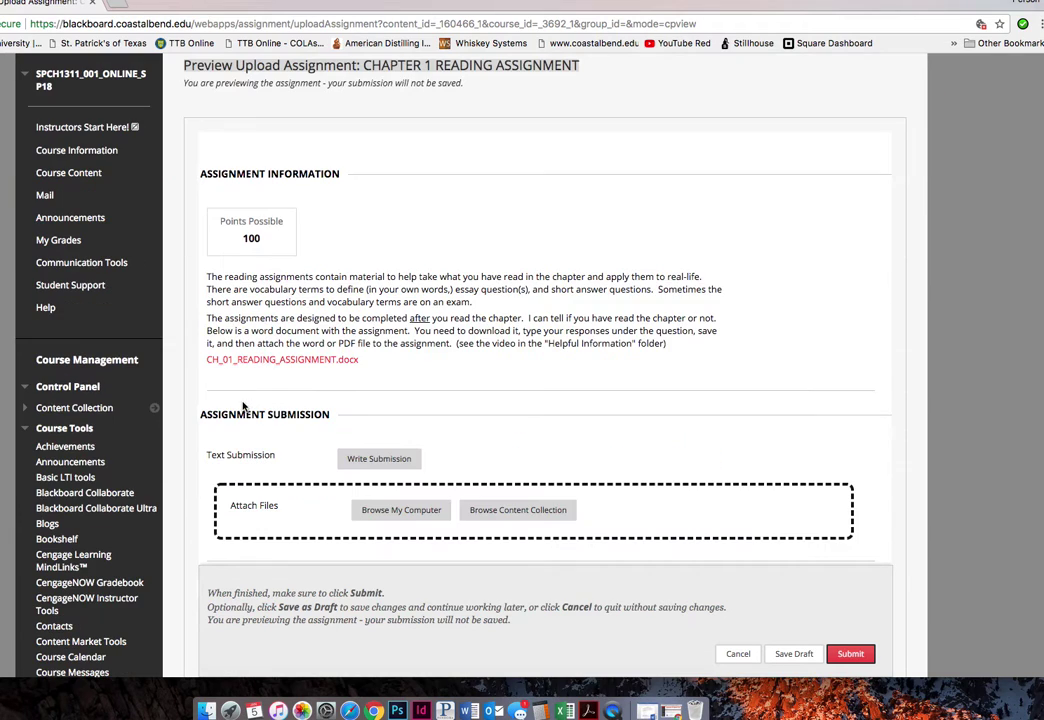
scroll(452, 300, "down", 2)
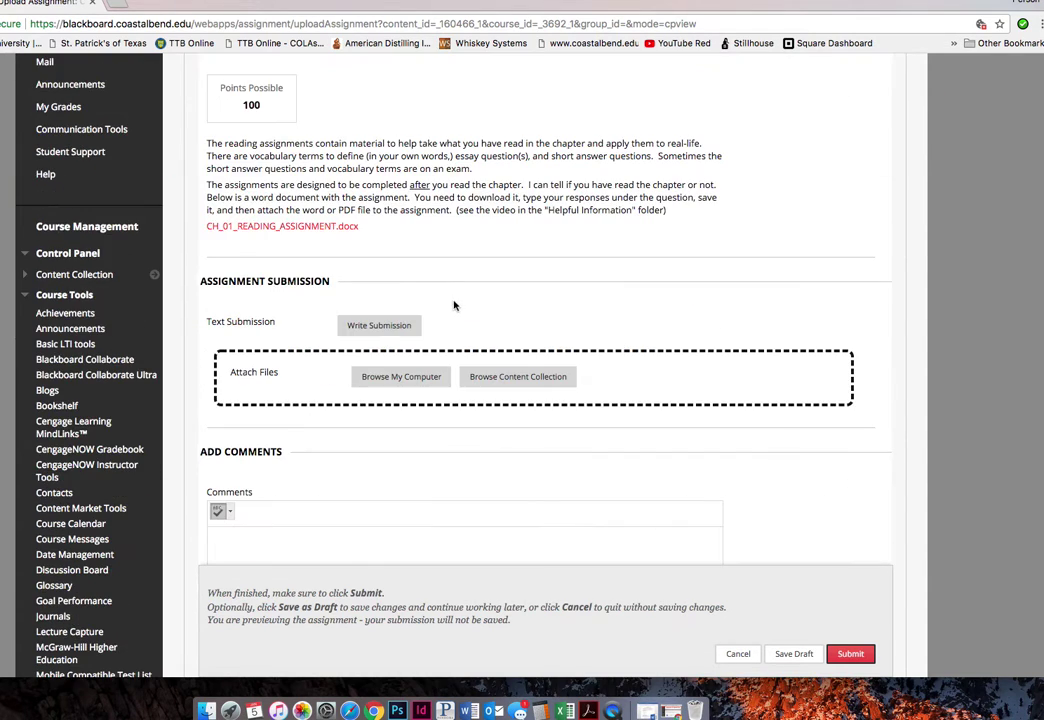
Step: Download CH_01_READING_ASSIGNMENT.docx, open it in Word to look through all its sections, and close the document
left_click(286, 228)
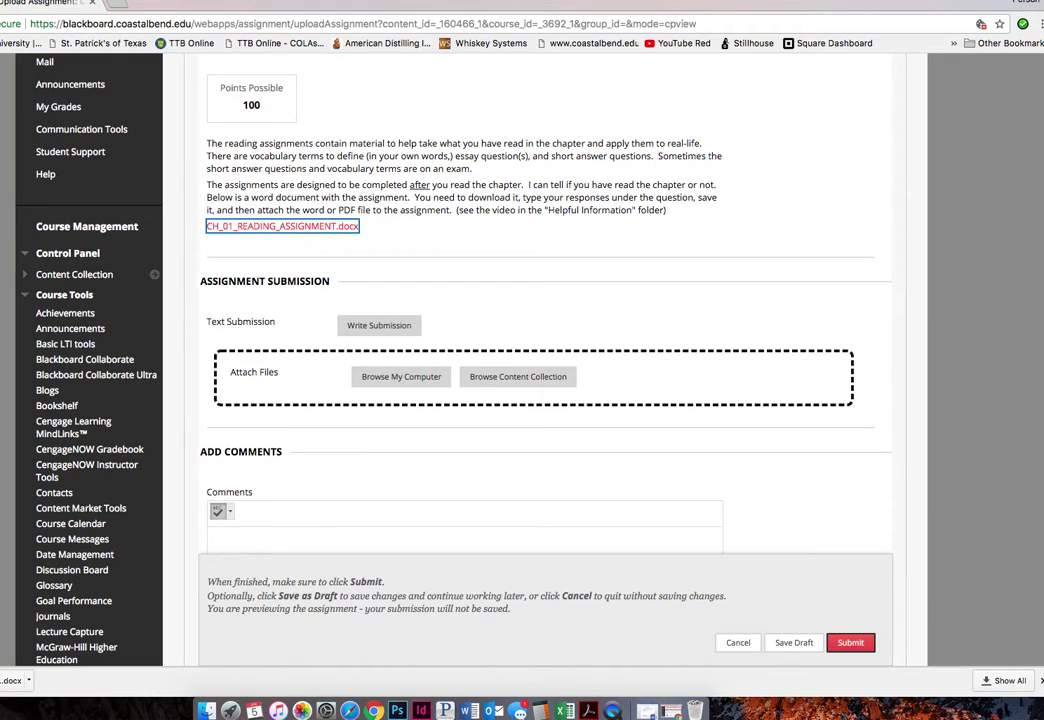
left_click(8, 683)
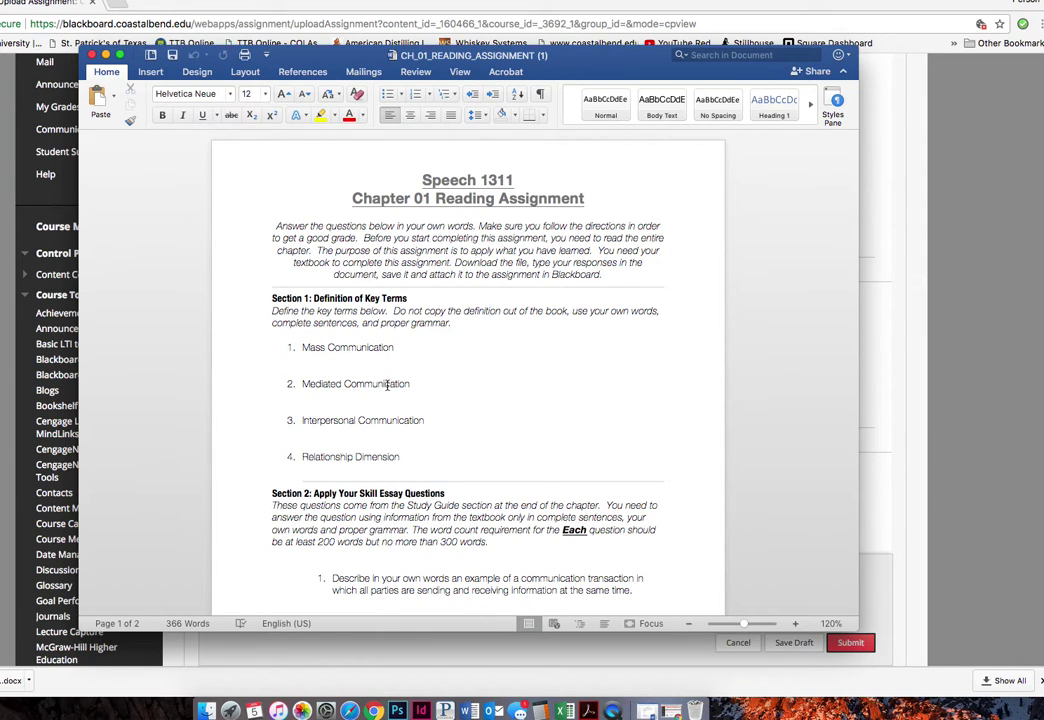
scroll(387, 384, "down", 1)
left_click(345, 343)
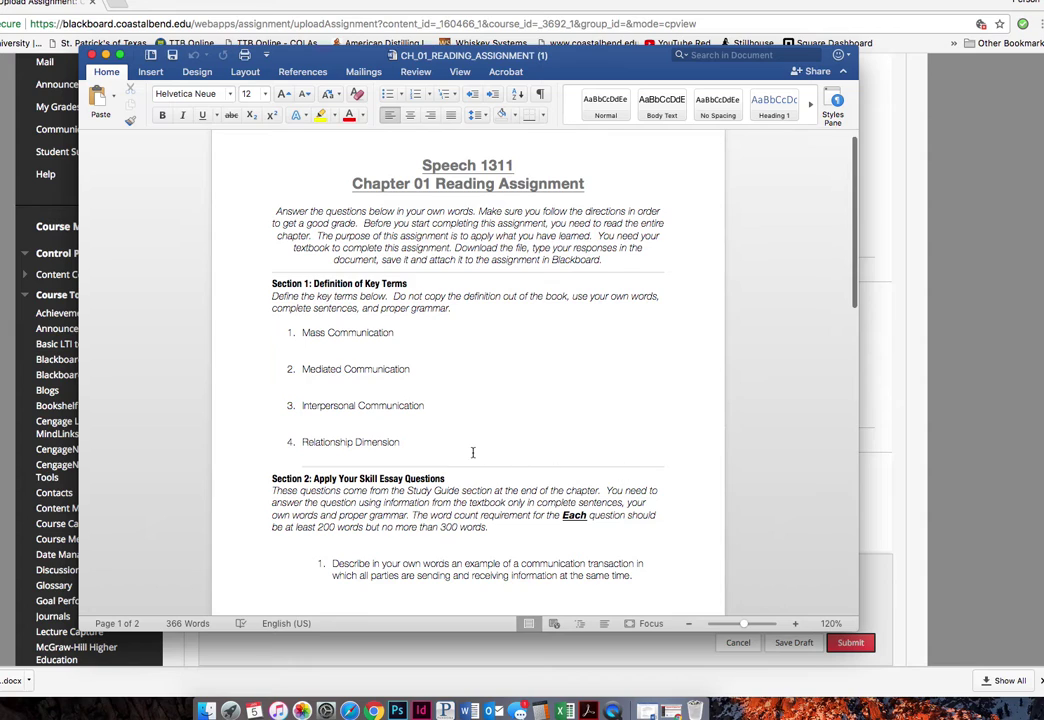
scroll(474, 450, "down", 3)
scroll(443, 270, "down", 20)
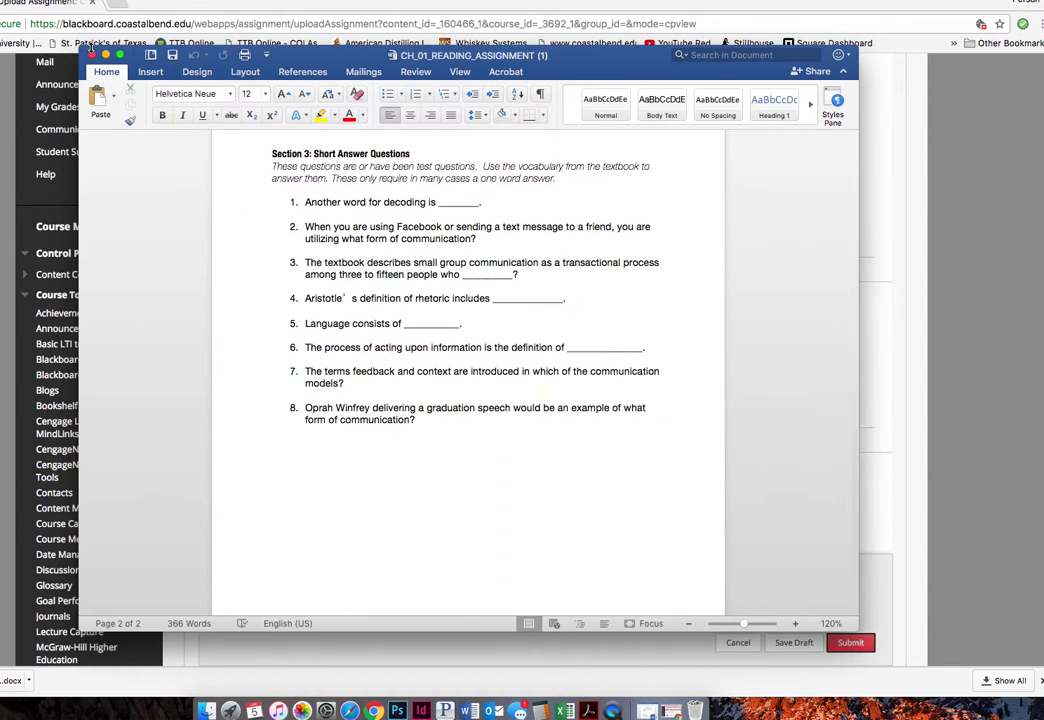
left_click(91, 56)
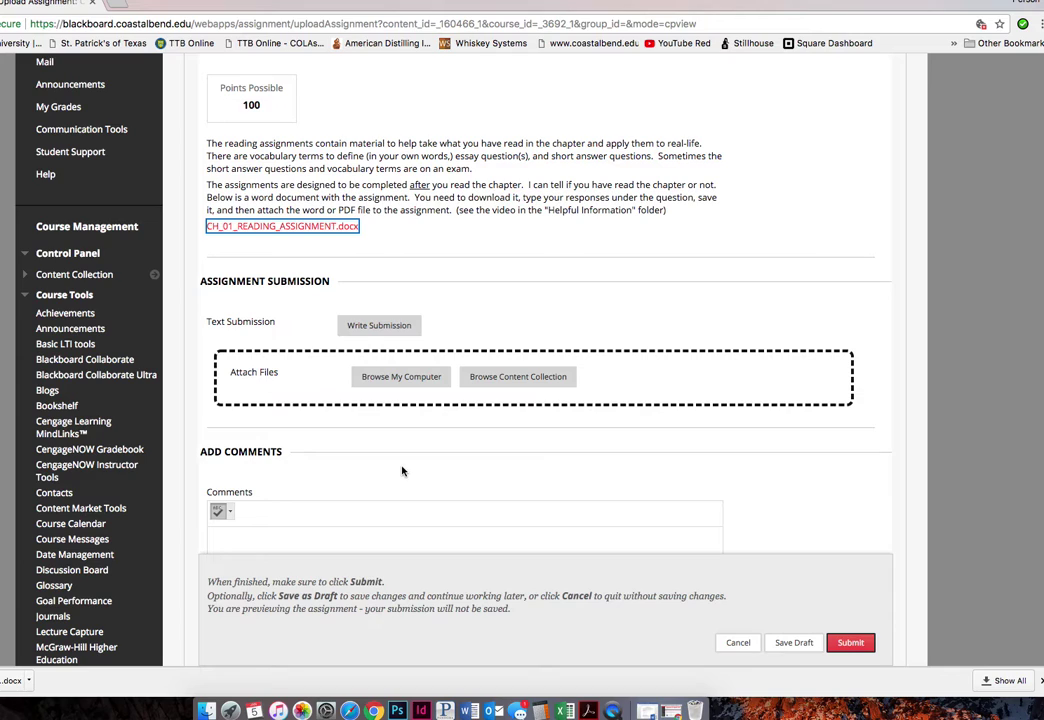
Step: Attach the Course Syllabus_SP18 PDF from the computer's Documents folder to the assignment submission
left_click(401, 377)
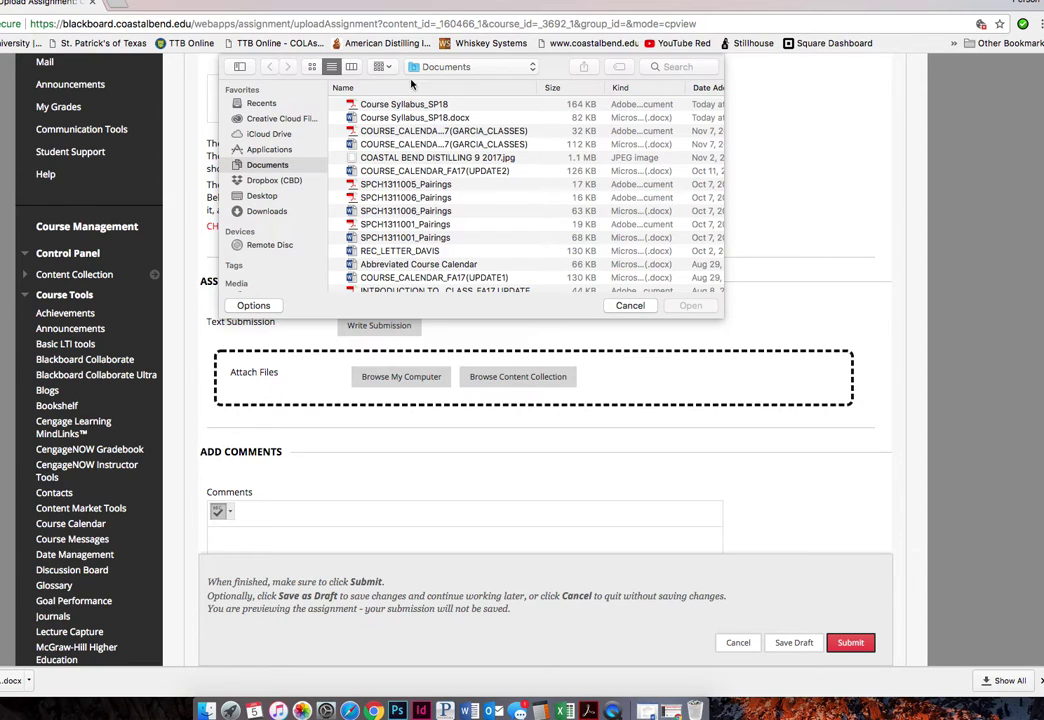
left_click(393, 105)
double_click(393, 105)
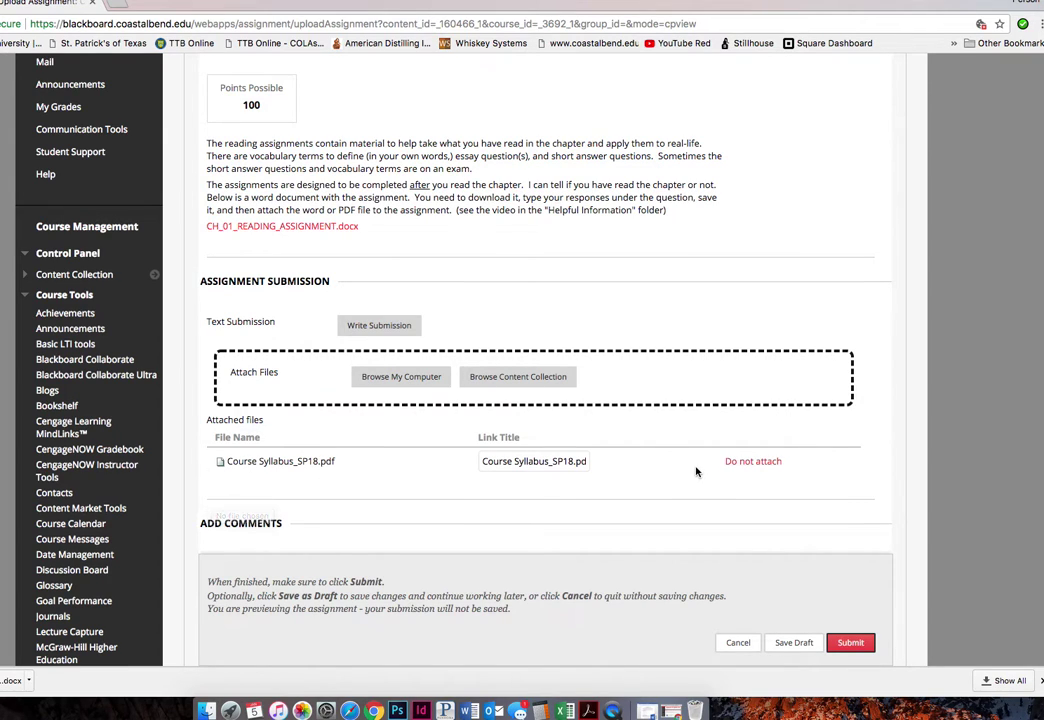
left_click(385, 523)
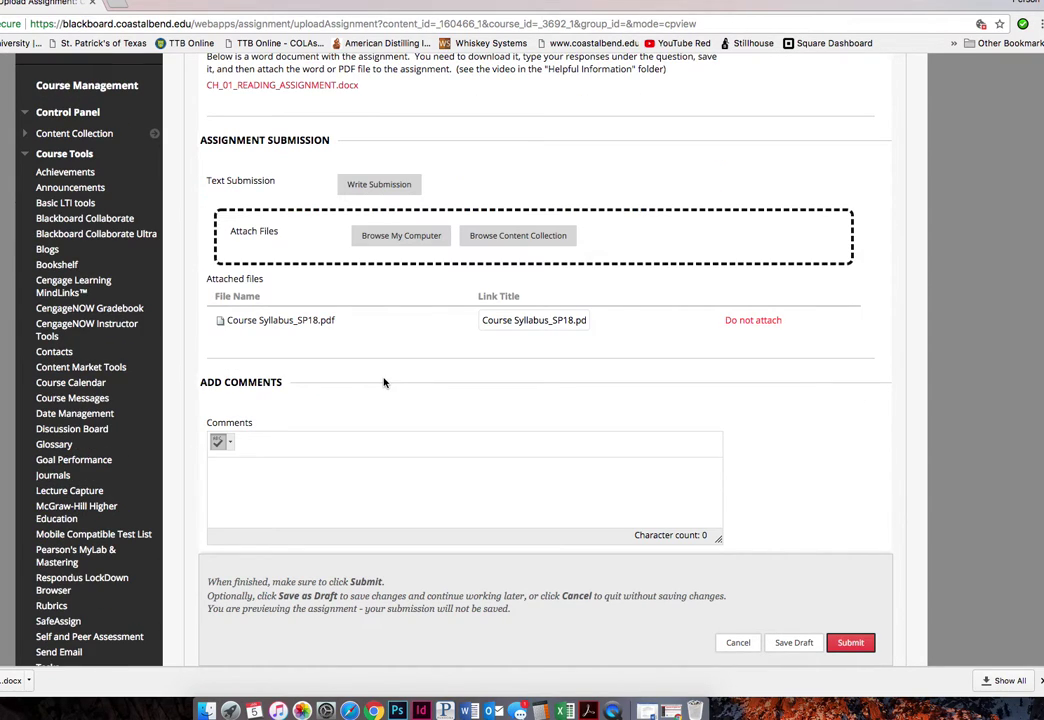
Step: Remove the Course Syllabus_SP18 PDF from the attached files, check the comments area, and cancel the assignment submission without submitting
left_click(770, 322)
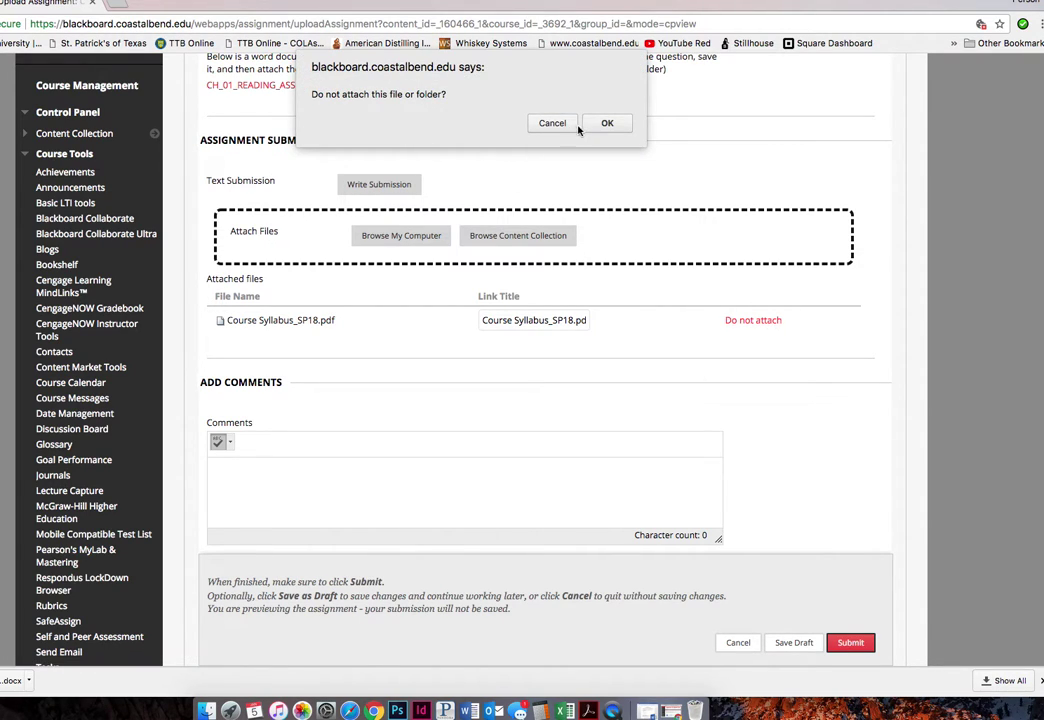
left_click(603, 125)
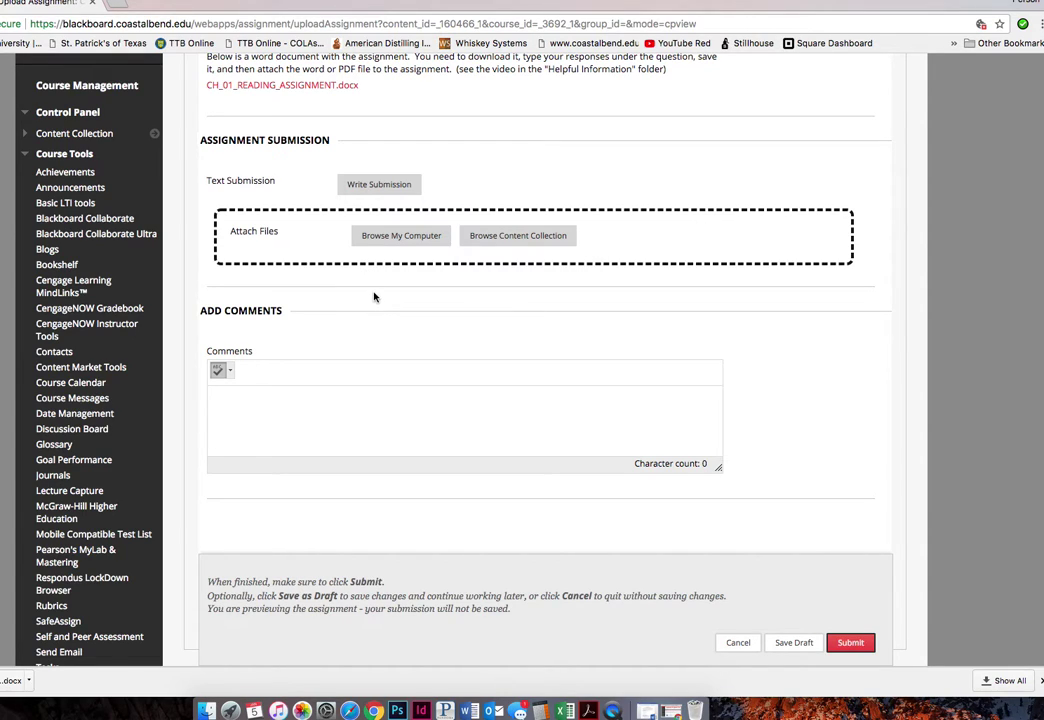
left_click(357, 390)
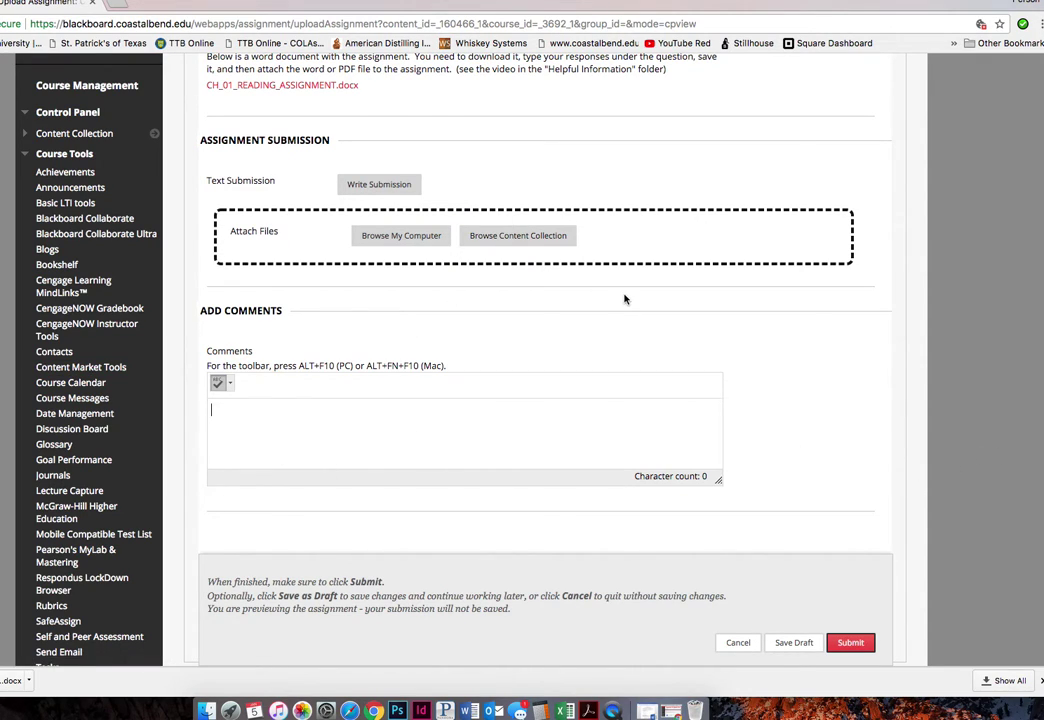
scroll(626, 299, "down", 5)
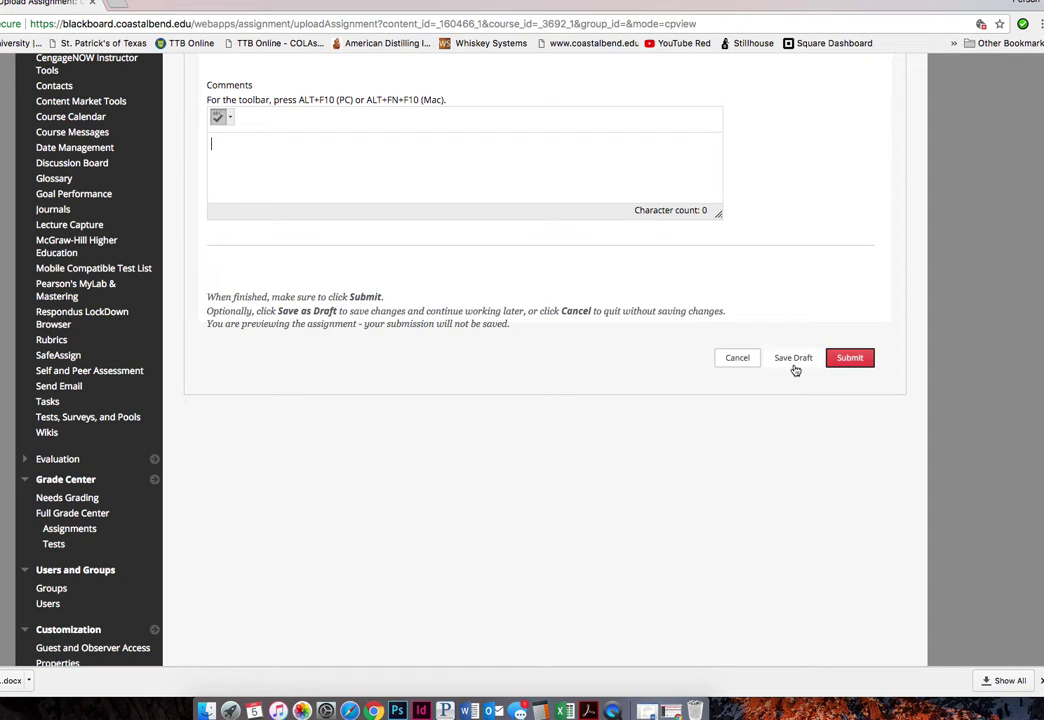
left_click(737, 358)
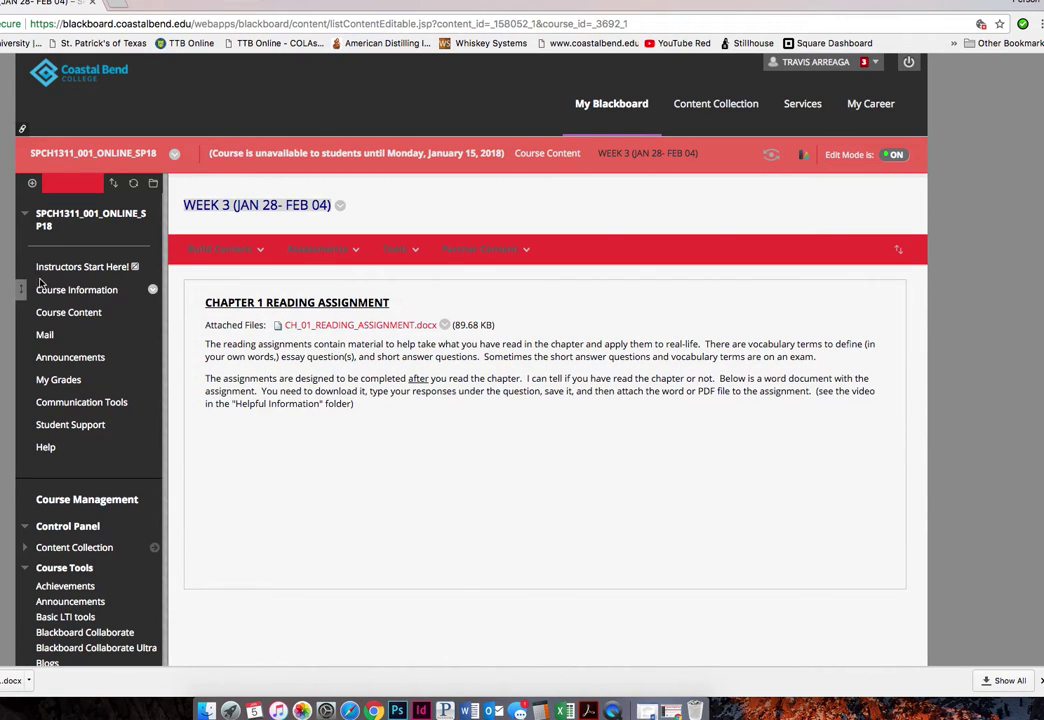
Step: Open the Course Information page and look over its posted notice and textbook details
left_click(76, 289)
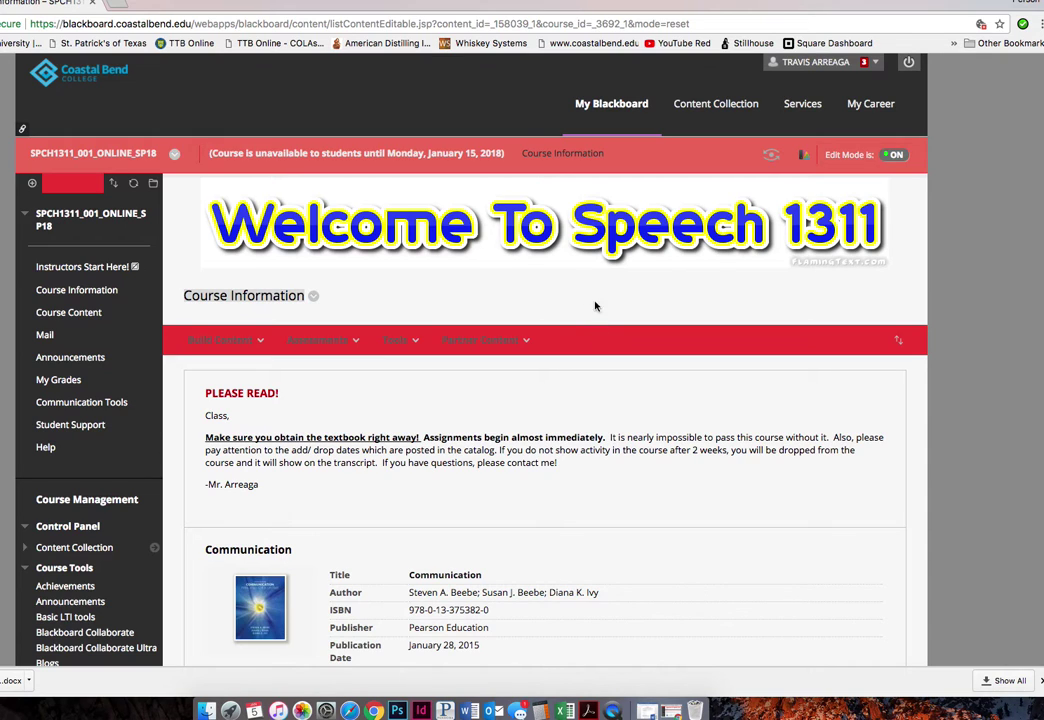
scroll(750, 331, "down", 10)
scroll(750, 396, "up", 15)
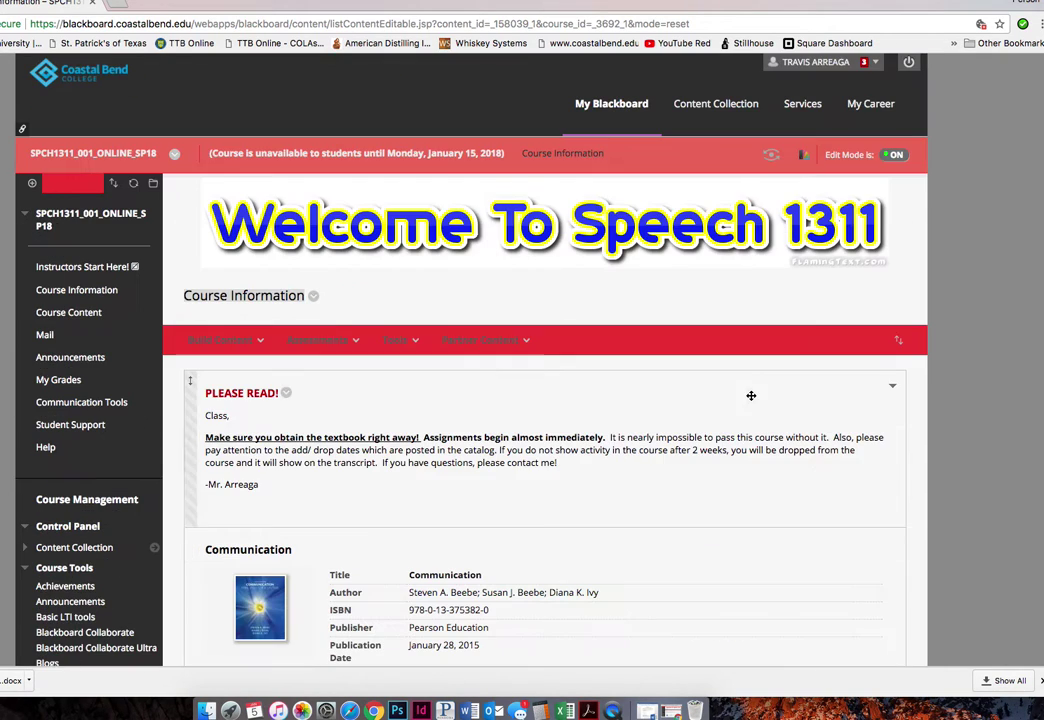
scroll(760, 388, "down", 4)
scroll(767, 378, "up", 4)
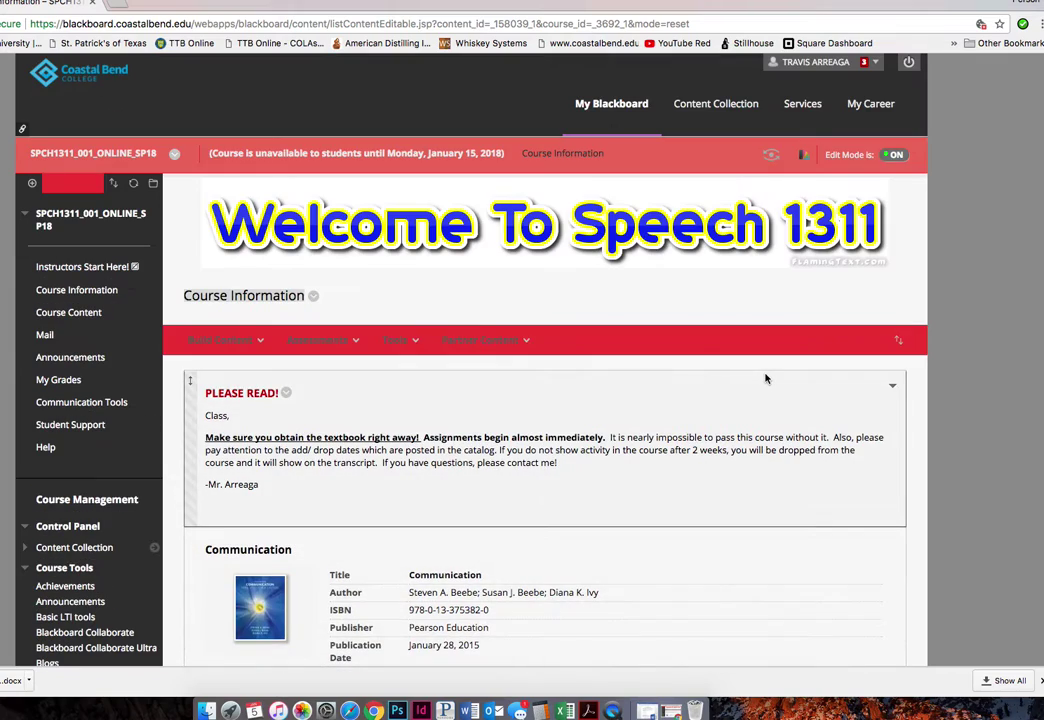